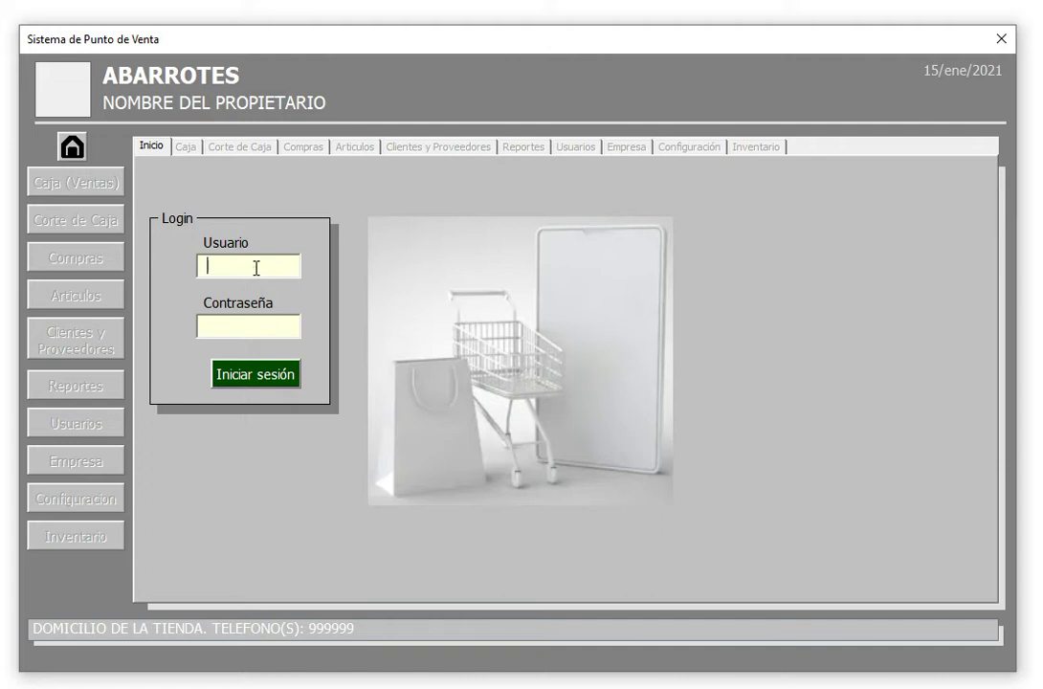
Step: Log in with user name Admin and its password
type("Admin")
key("Tab")
type("*****")
key("Tab")
key("Return")
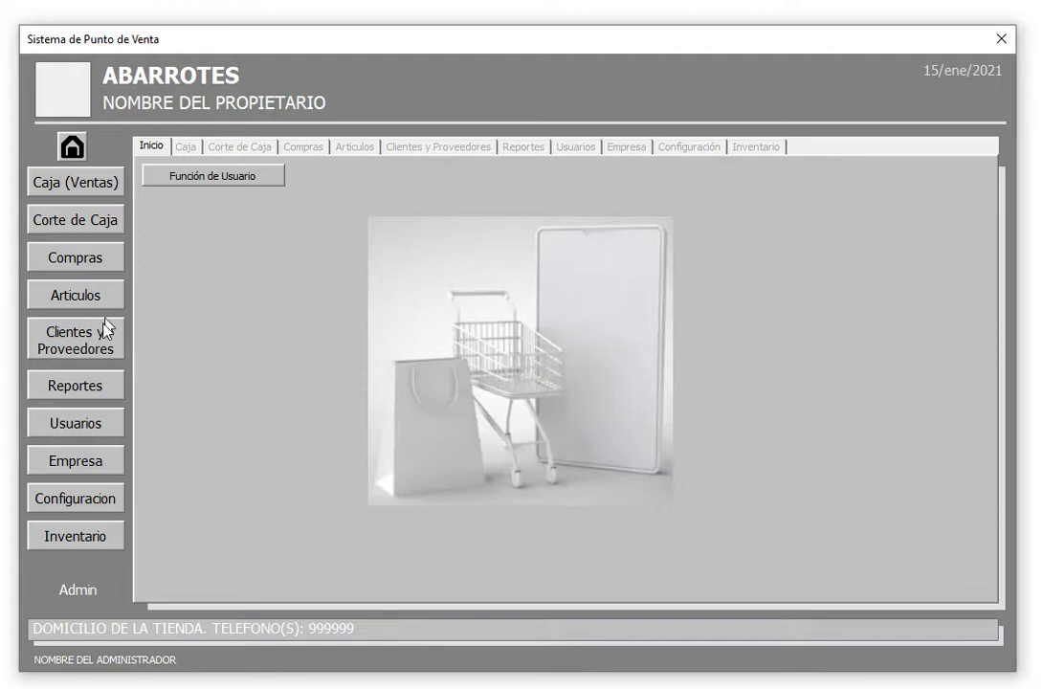
Step: Open the Usuarios panel and enter the existing user's name in Usuarios existentes
left_click(70, 423)
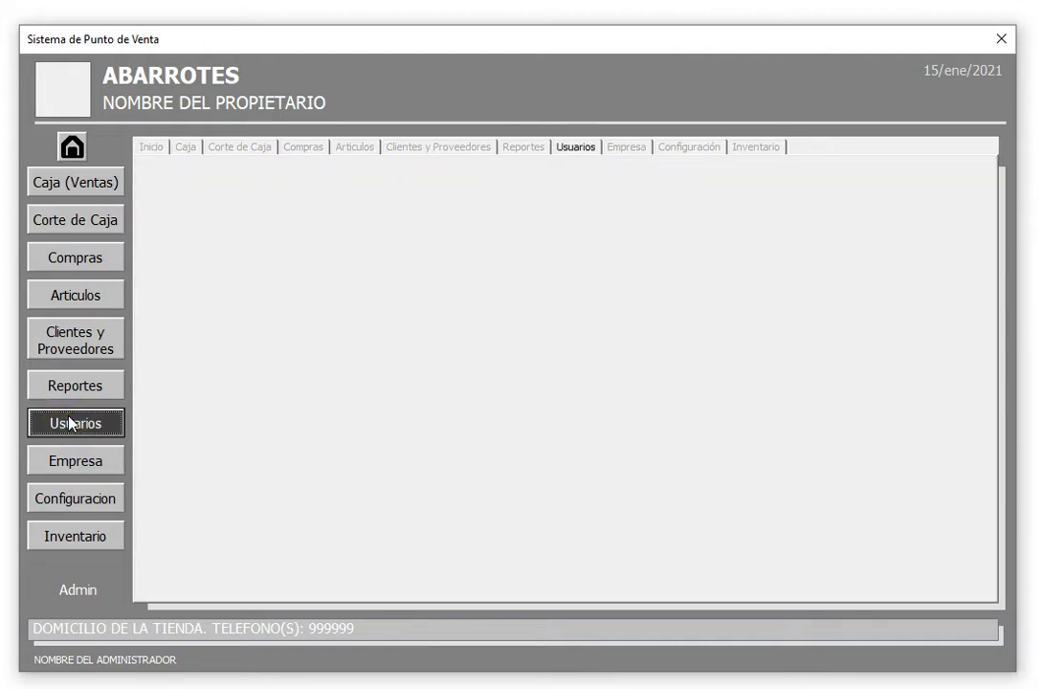
left_click(225, 294)
type("juan")
key("BackSpace")
key("BackSpace")
key("BackSpace")
key("BackSpace")
type("Juan")
Step: Enter a new password for that user in Contraseña
left_click(316, 298)
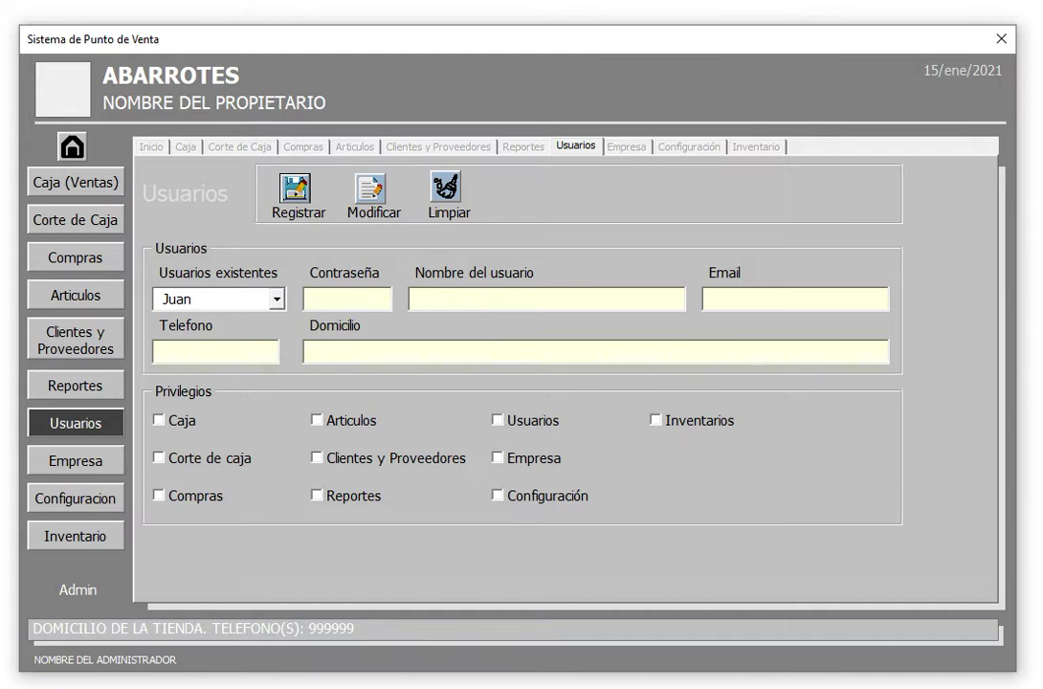
Step: Enter the user's full name, e-mail address, phone number and home address in their fields
left_click(418, 298)
type("NOMBRE ")
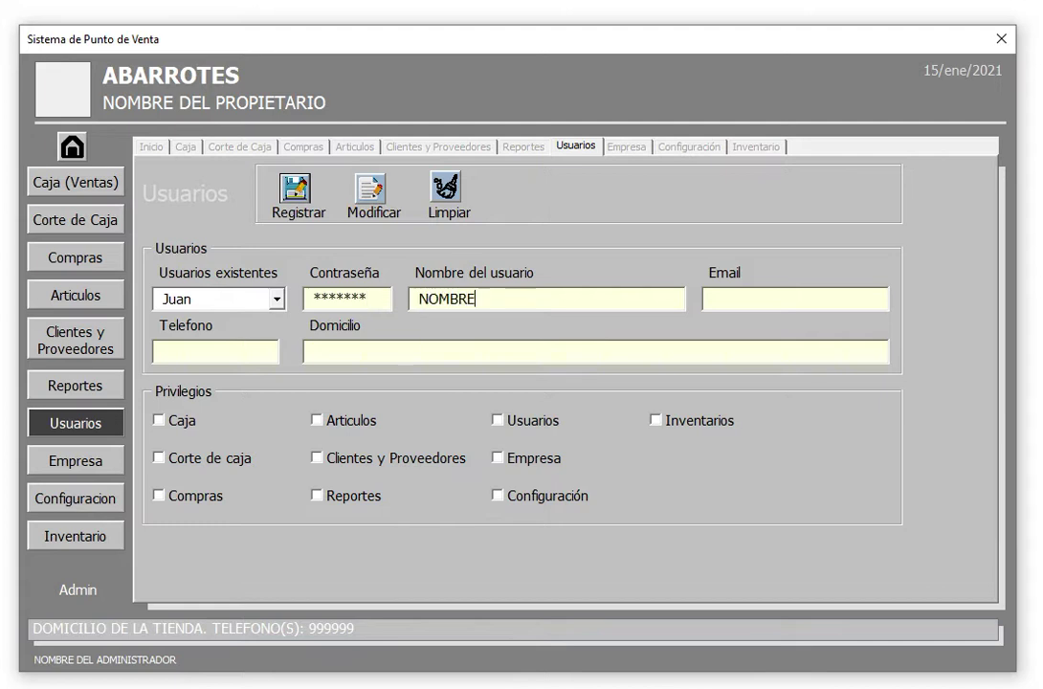
type("DE JU")
type("AN")
left_click(713, 299)
left_click(215, 351)
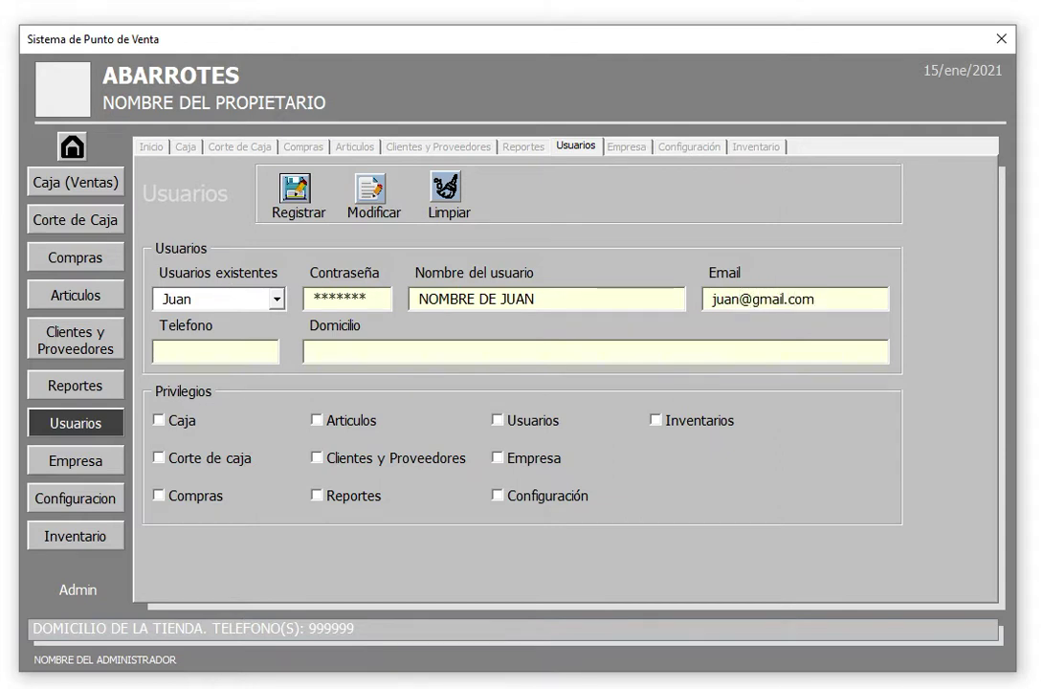
type("45465645")
left_click(316, 351)
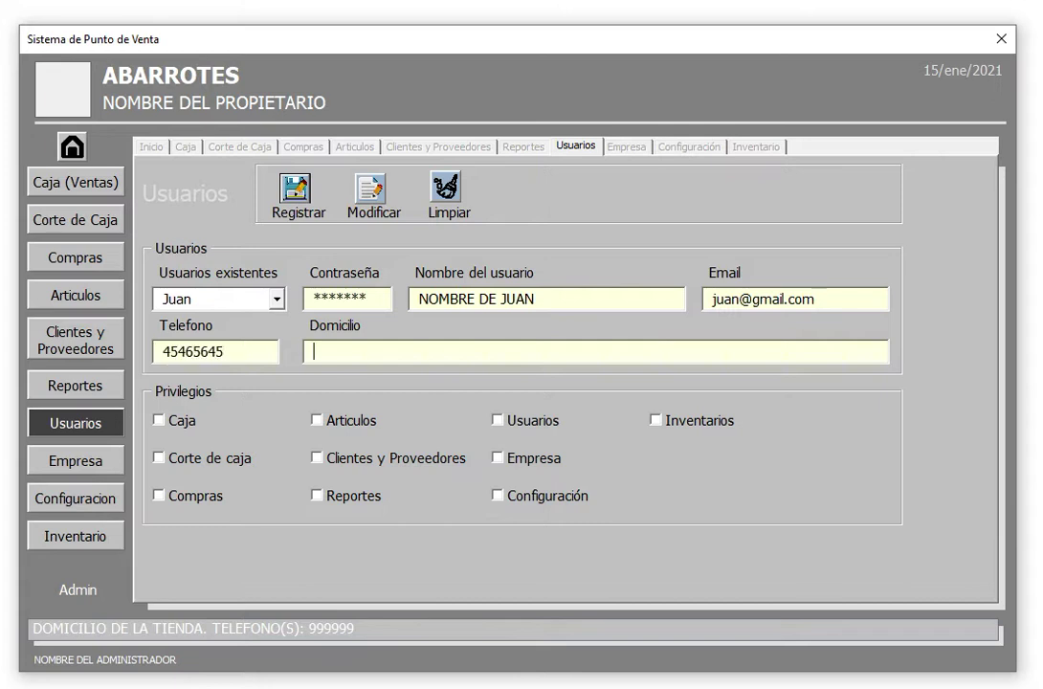
type("DOMICILIO DE JUAN")
key("Tab")
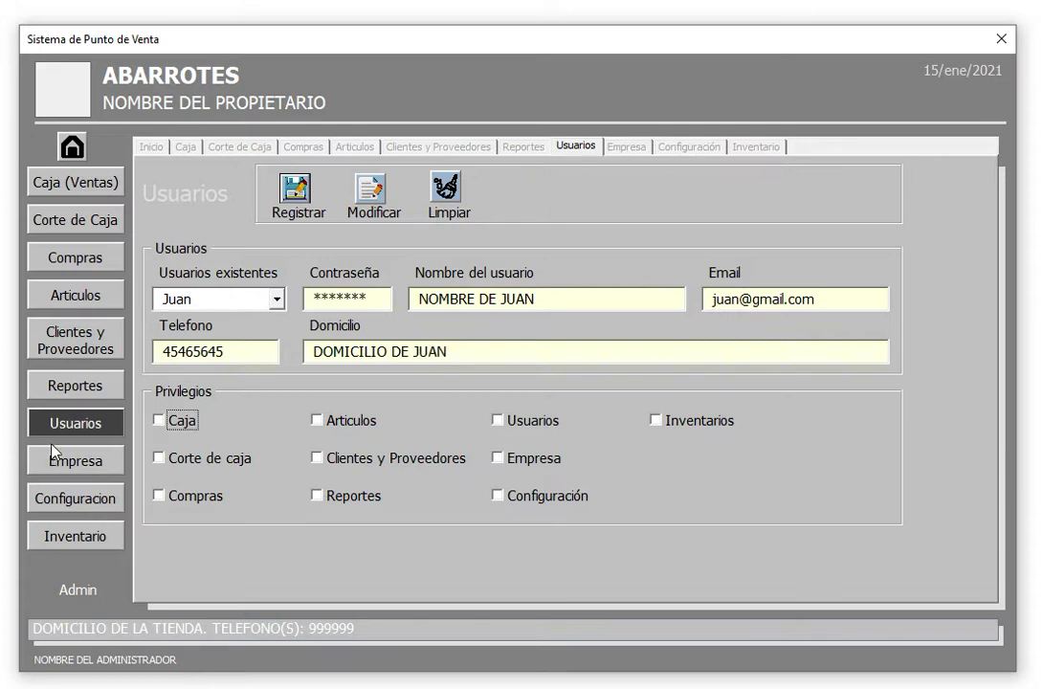
Step: Grant Corte de caja, Compras, Articulos, Clientes y Proveedores and Reportes, then register and confirm the record
left_click(197, 461)
left_click(202, 498)
left_click(327, 423)
left_click(343, 461)
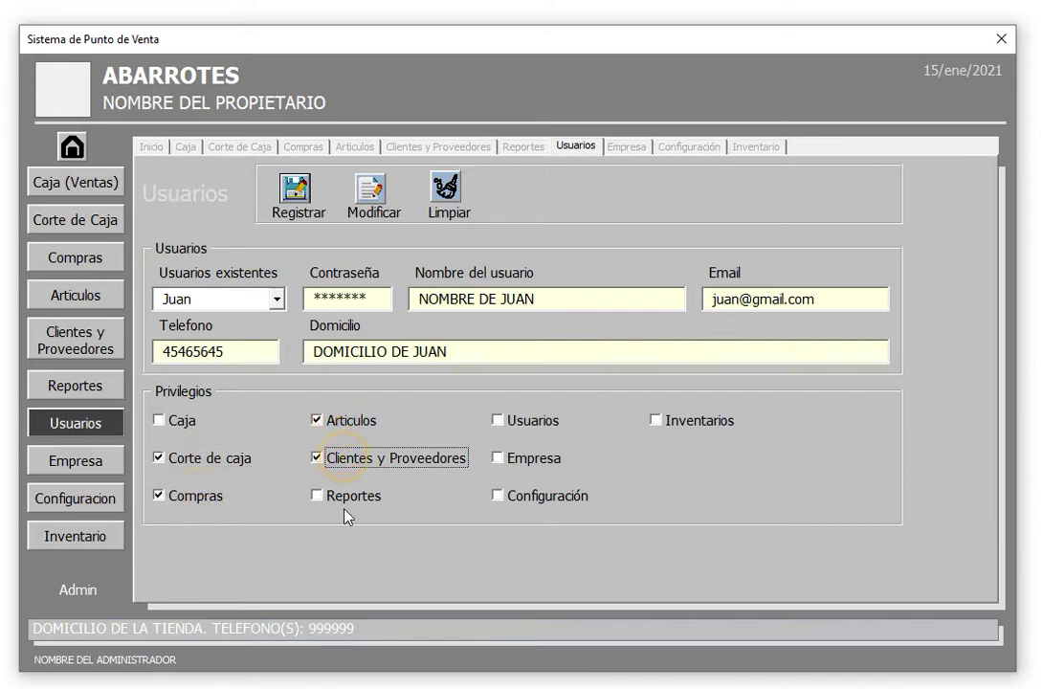
left_click(345, 499)
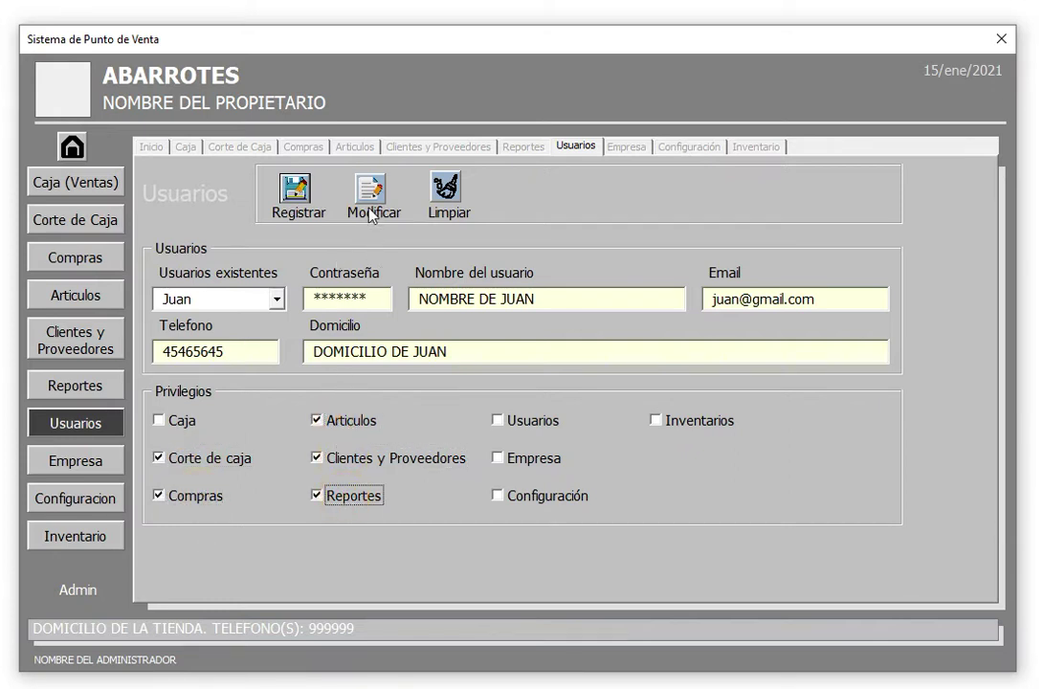
left_click(298, 206)
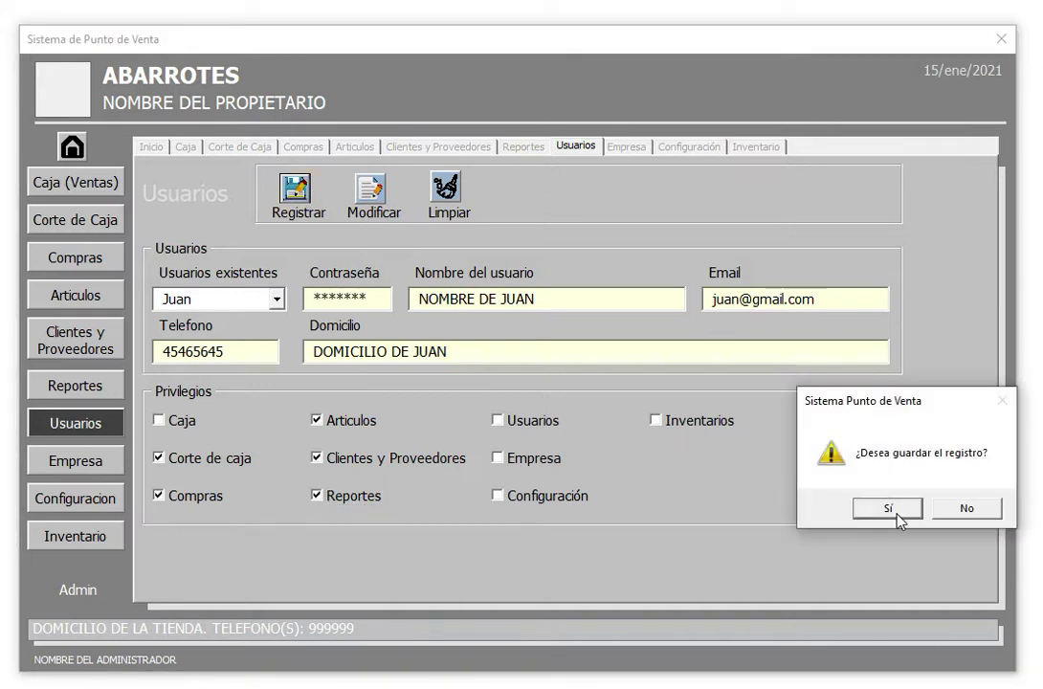
left_click(898, 517)
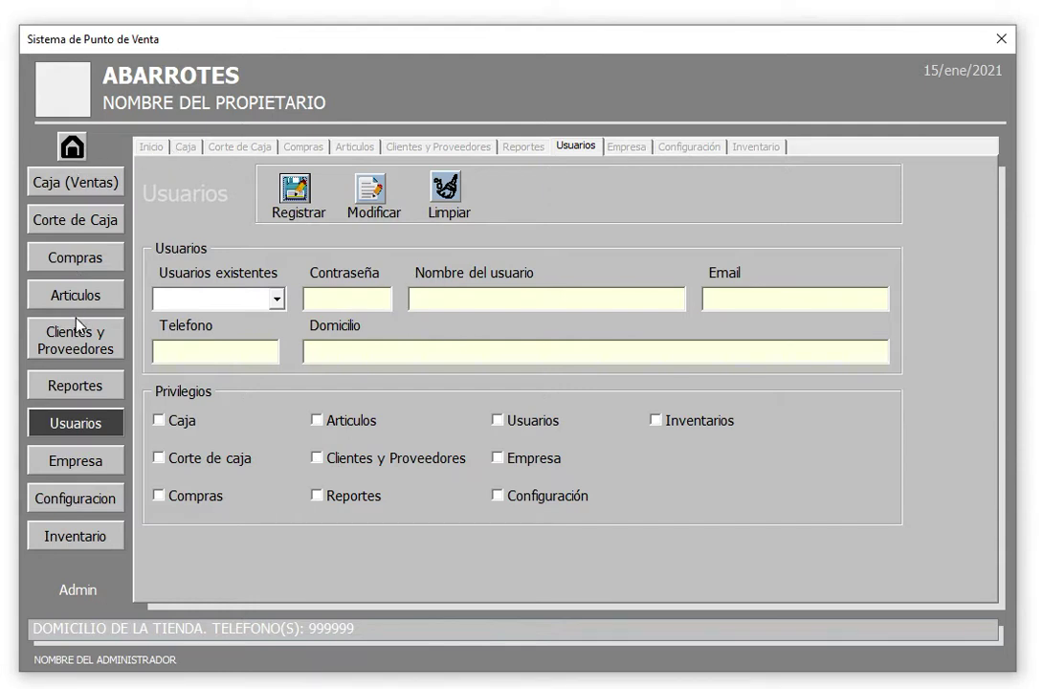
Step: Sign out of Admin via Función de Usuario > Cambiar de Usuario, confirming with Sí
left_click(73, 148)
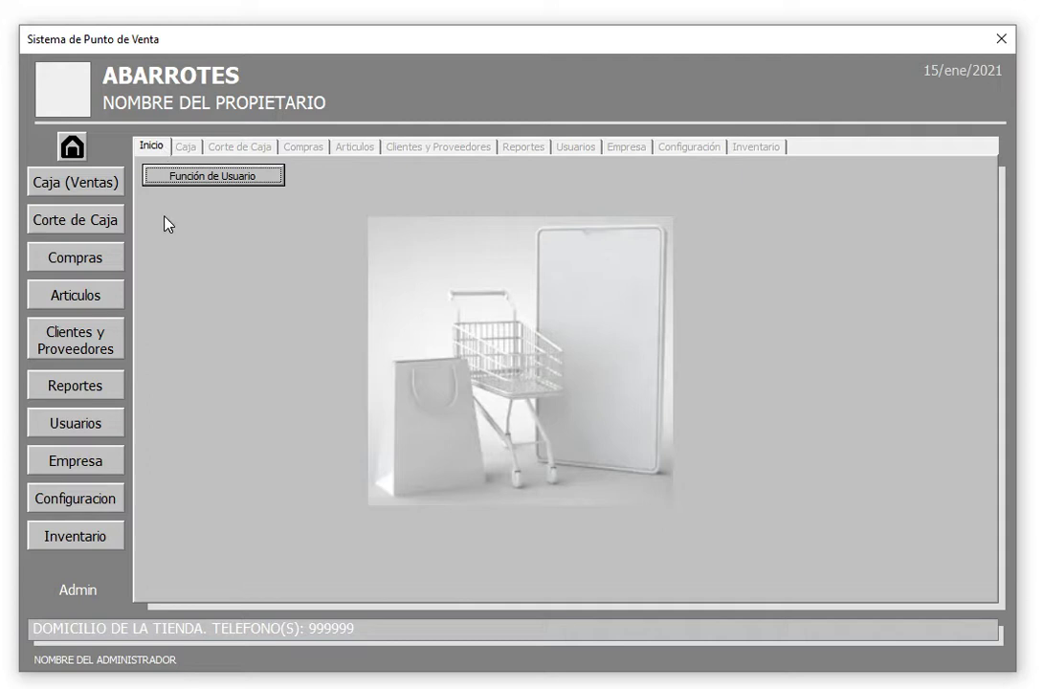
left_click(219, 177)
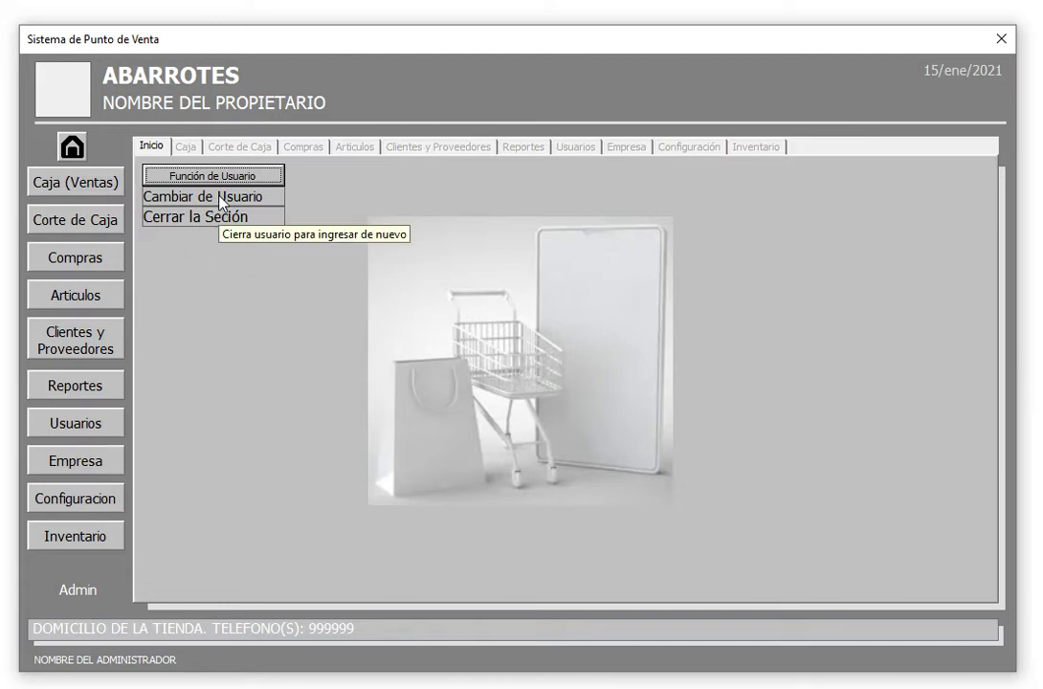
left_click(192, 196)
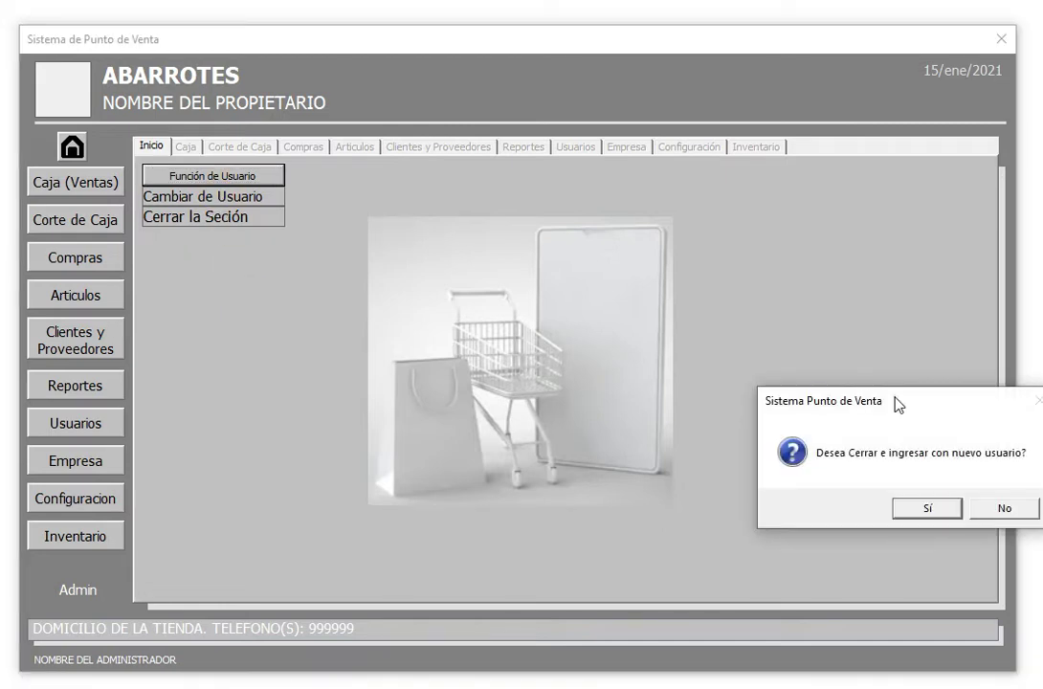
left_click_drag(897, 400, 492, 271)
left_click(532, 387)
left_click(532, 387)
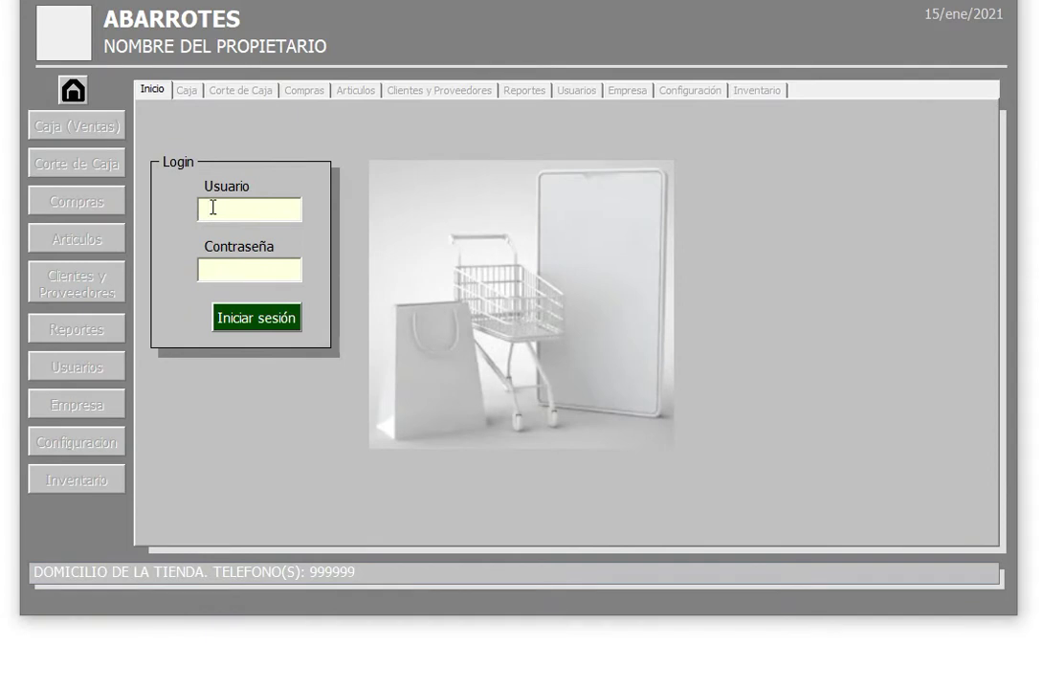
Step: Log in with the new user's credentials and open the Corte de Caja section
type("Juan")
key("Return")
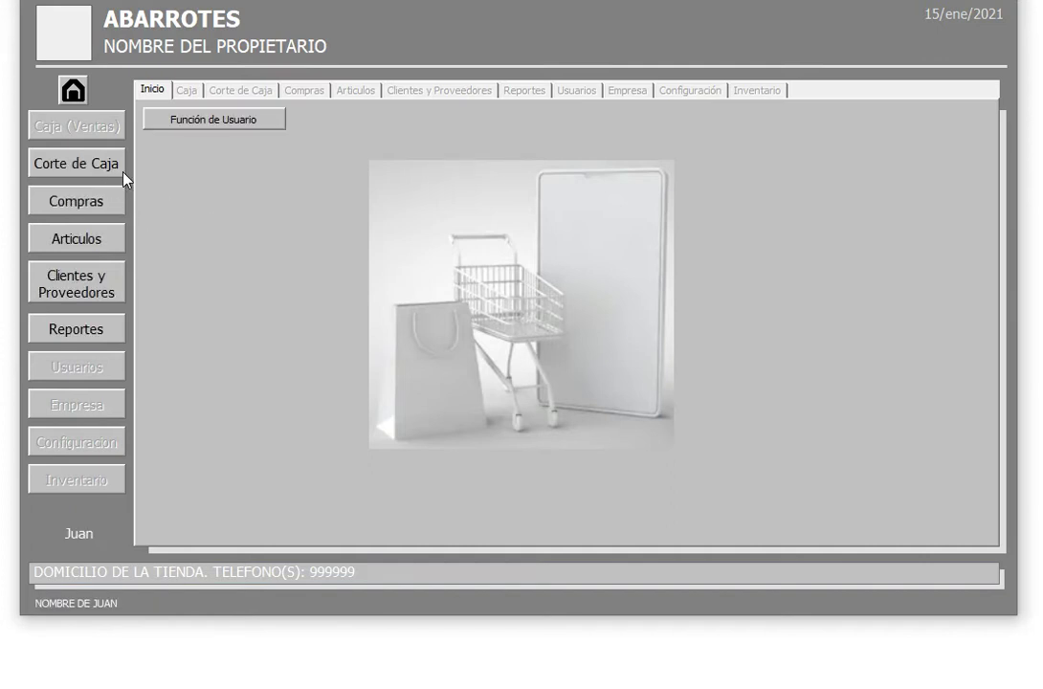
left_click(56, 527)
Step: Open the Corte de Caja, Compras, Articulos, Clientes y Proveedores and Reportes sections in turn
left_click(54, 171)
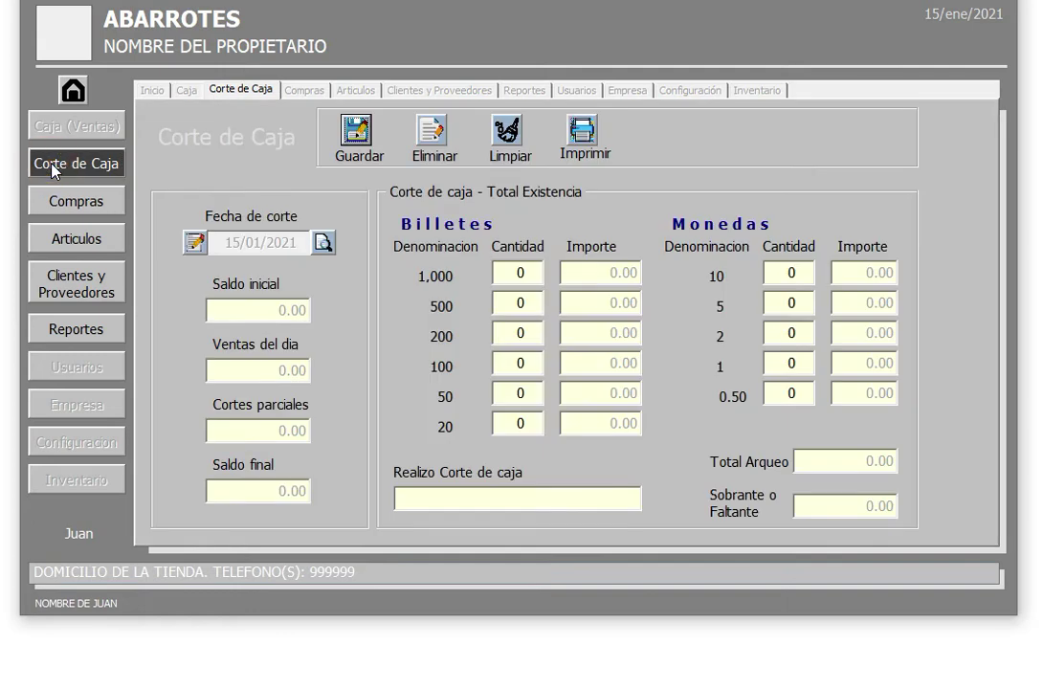
left_click(89, 205)
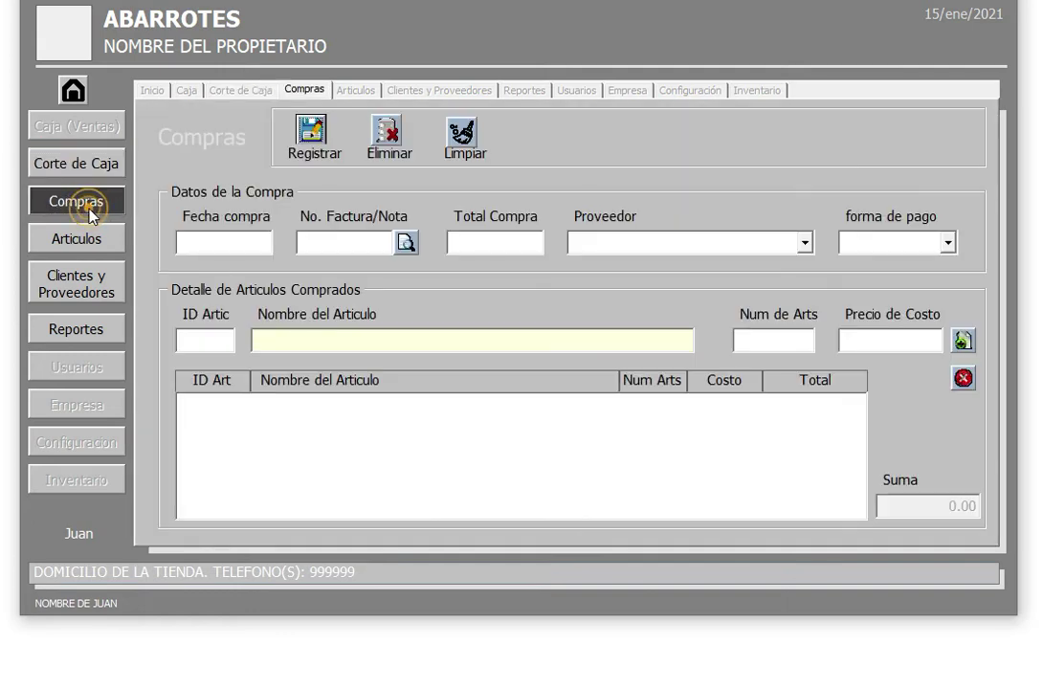
left_click(76, 242)
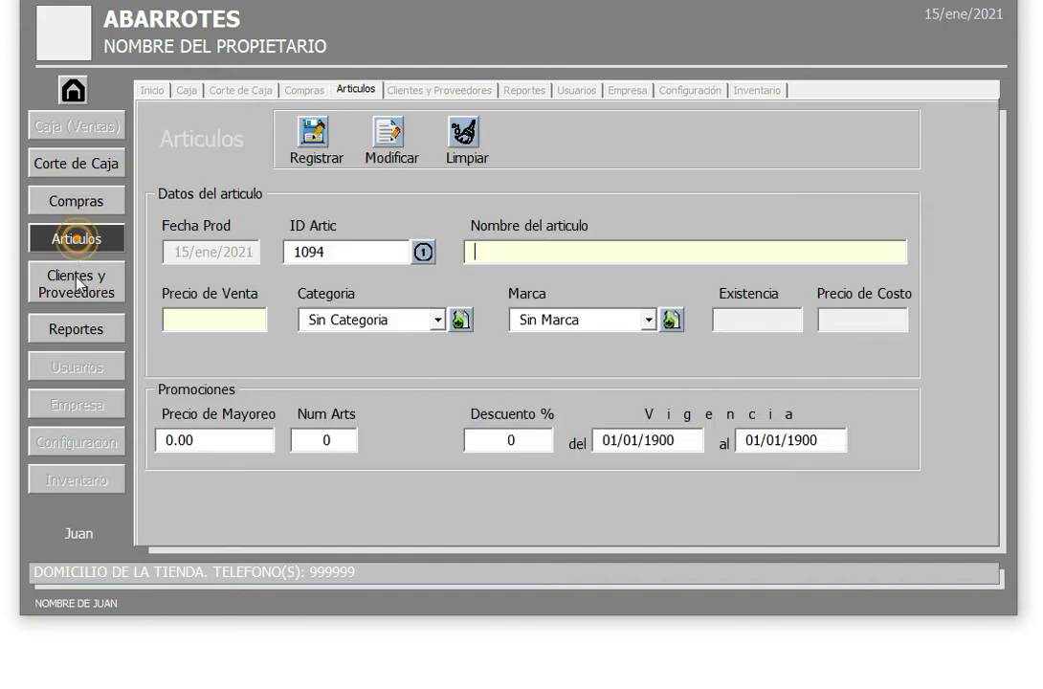
left_click(80, 291)
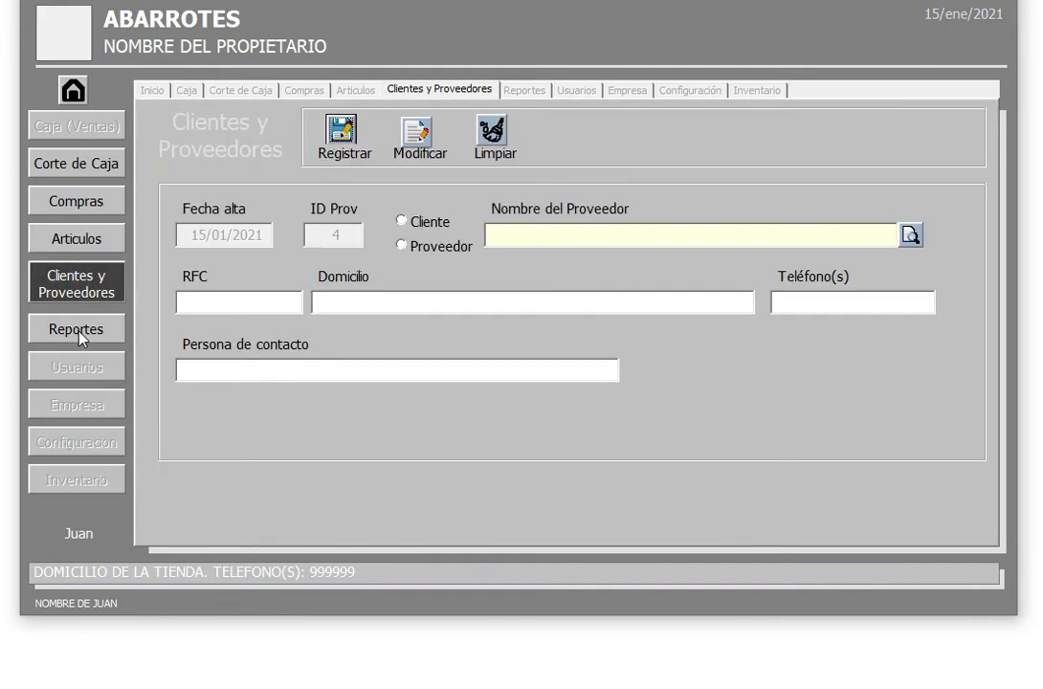
left_click(80, 331)
Step: Try the disabled Usuarios, Empresa, Configuración and Inventario buttons, ending back on Reportes
left_click(66, 363)
left_click(56, 413)
left_click(81, 448)
left_click(88, 480)
left_click(86, 406)
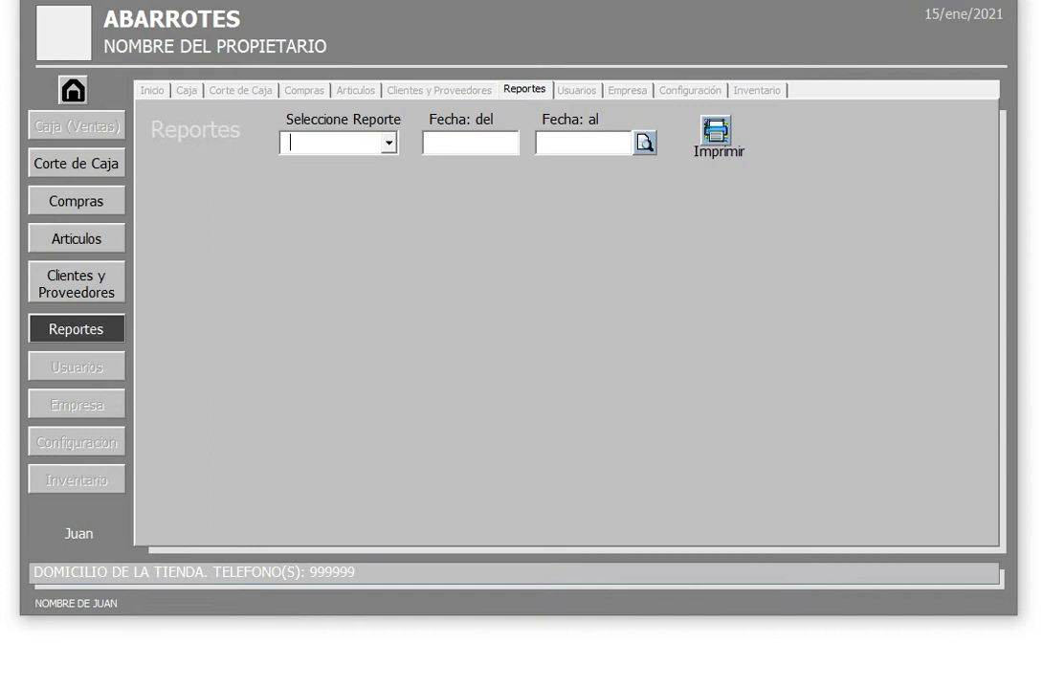
left_click(88, 332)
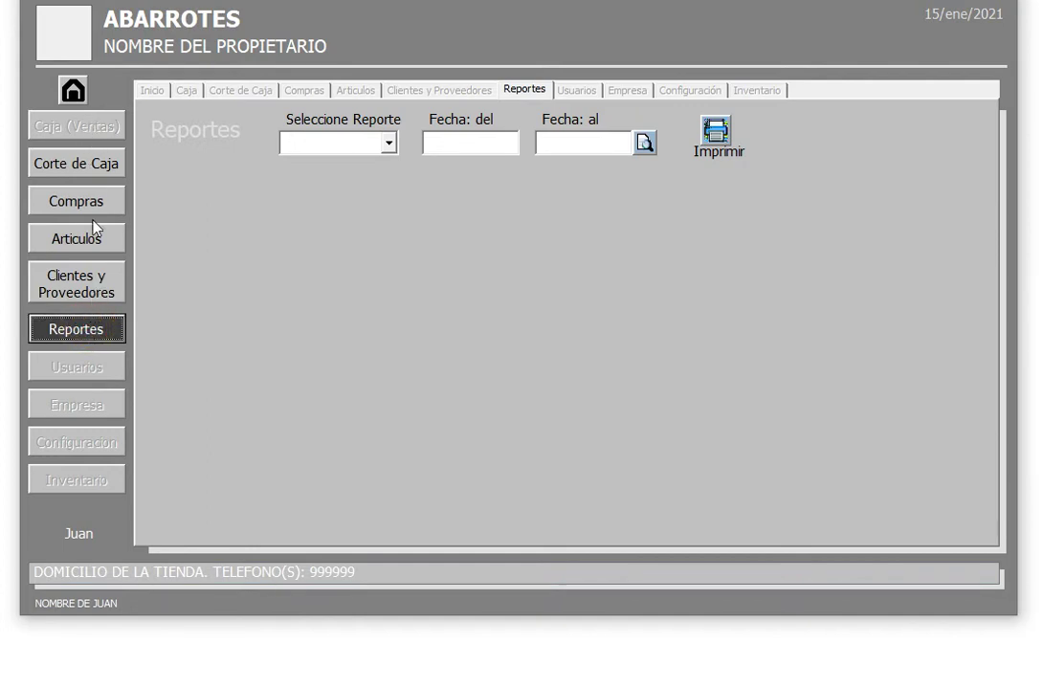
Step: Close the limited user's session through Función de Usuario > Cambiar de Usuario
left_click(79, 96)
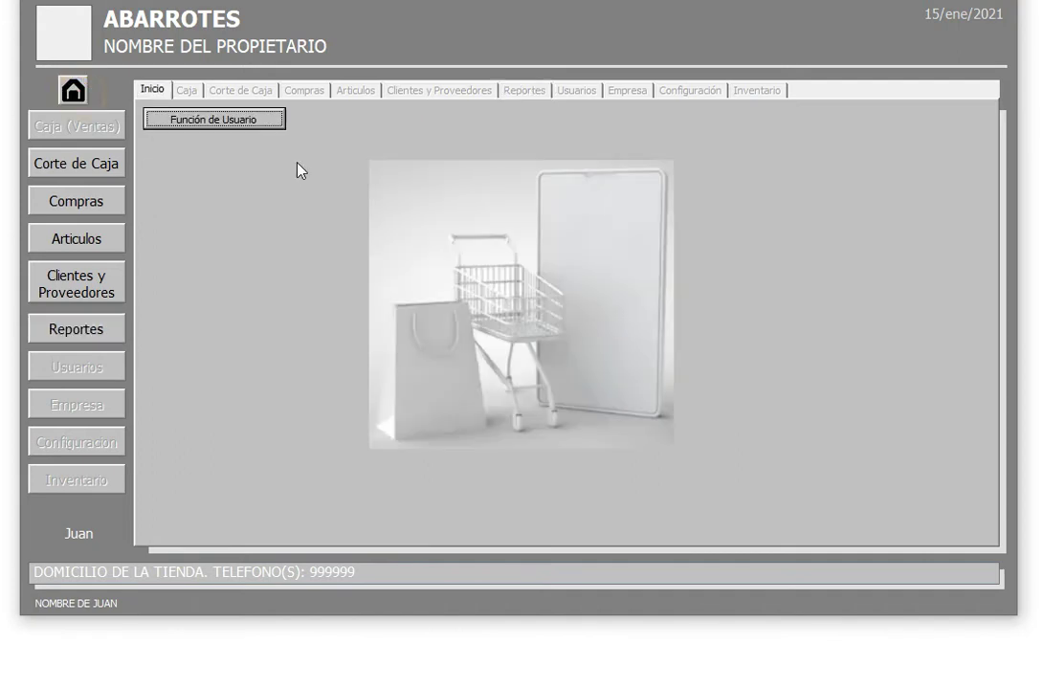
left_click(232, 127)
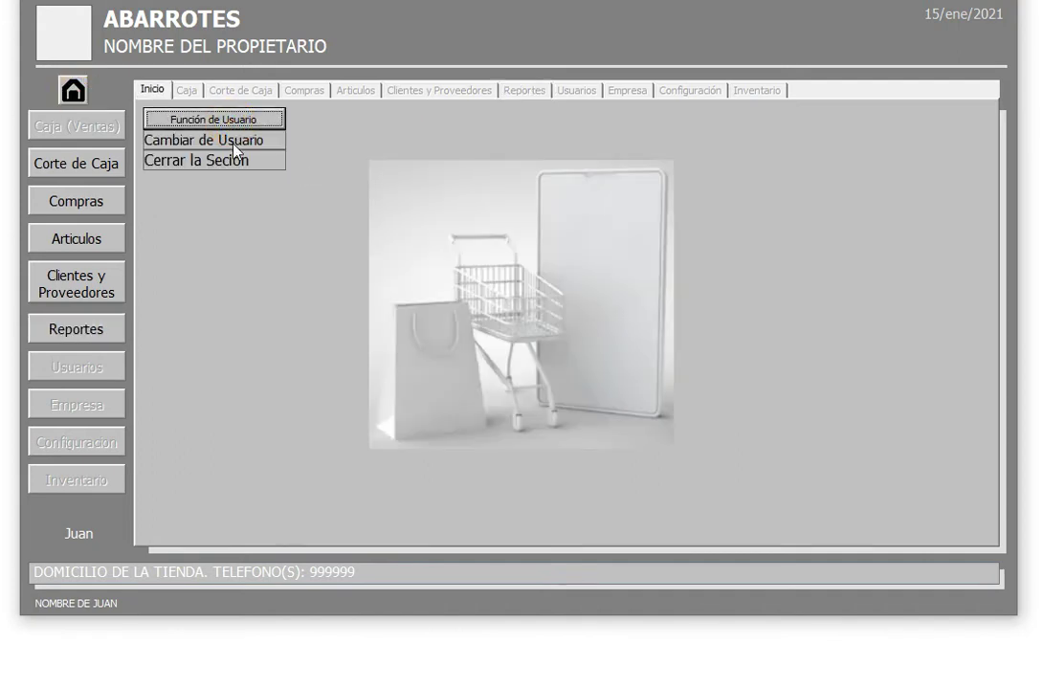
left_click(233, 140)
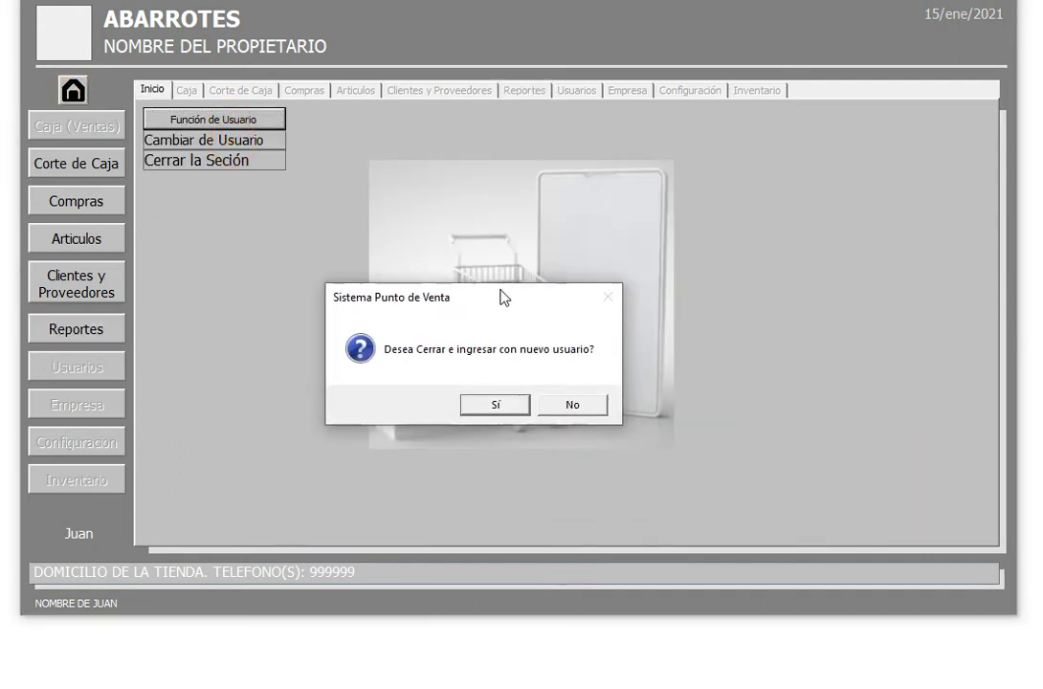
left_click(492, 402)
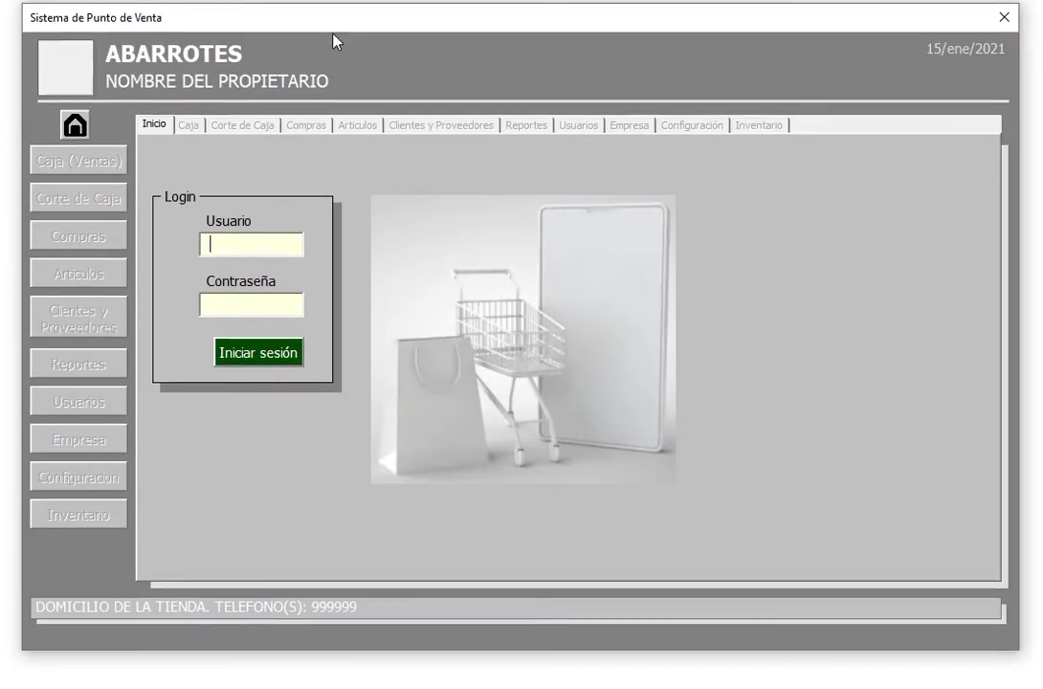
Step: Log back in with user name Admin and its password
left_click_drag(286, 3, 286, 43)
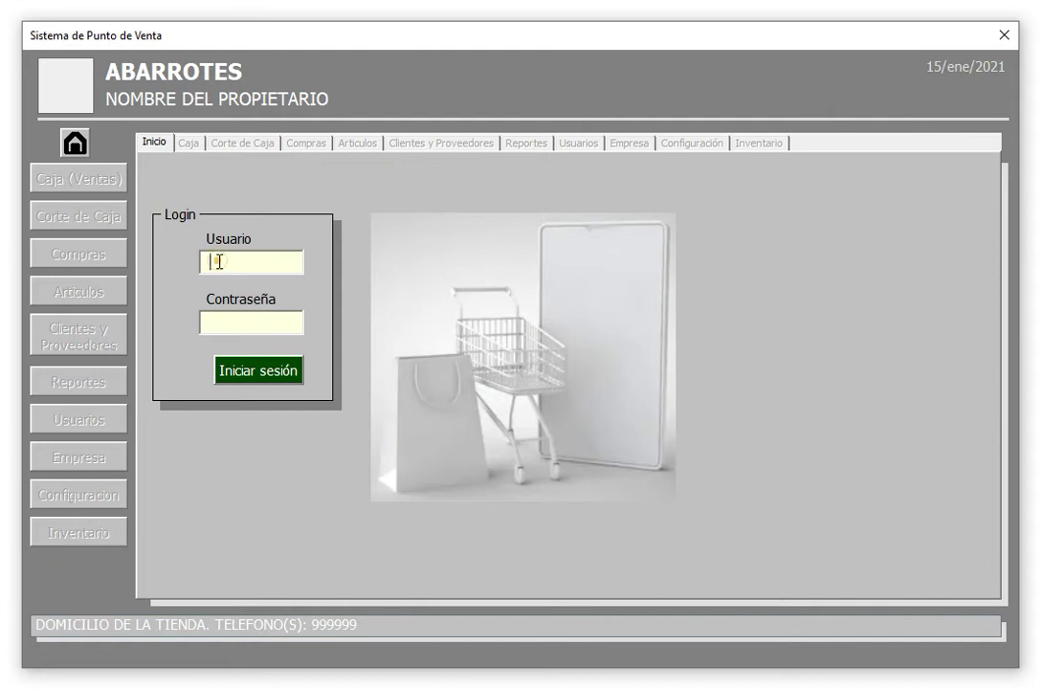
key("Return")
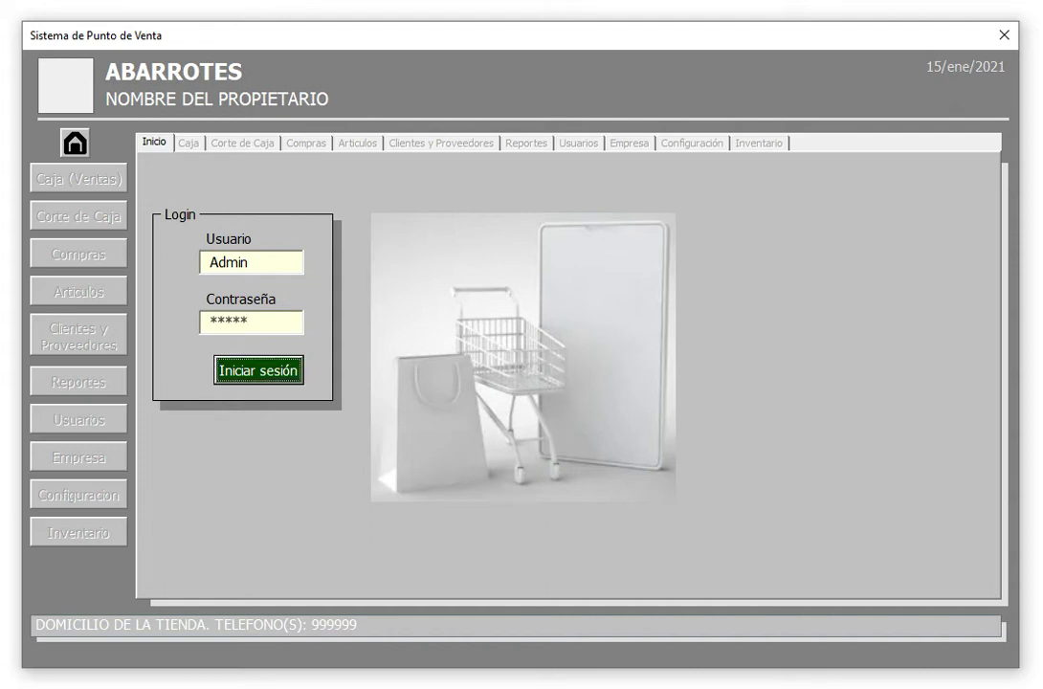
key("Return")
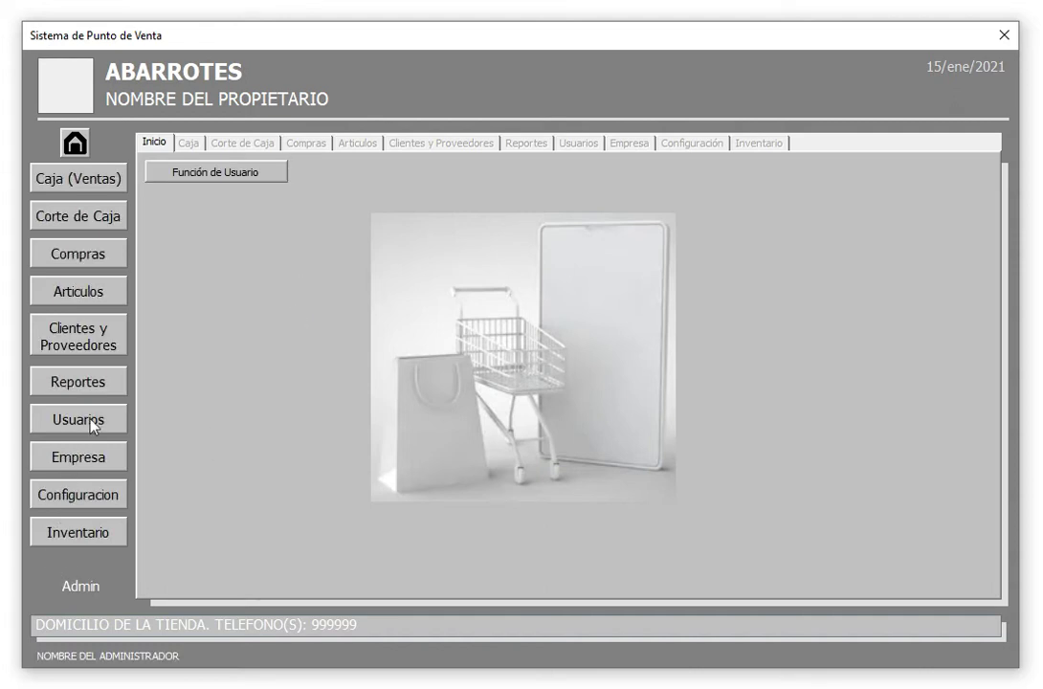
Step: Open Usuarios and load the second existing user's saved account
left_click(91, 426)
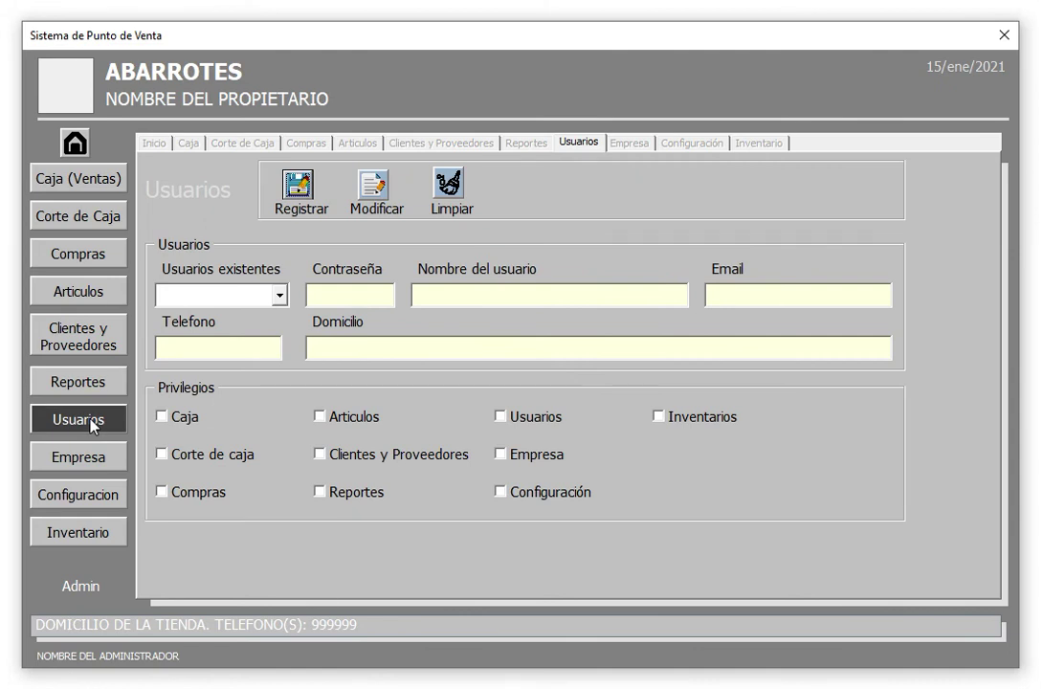
left_click(282, 298)
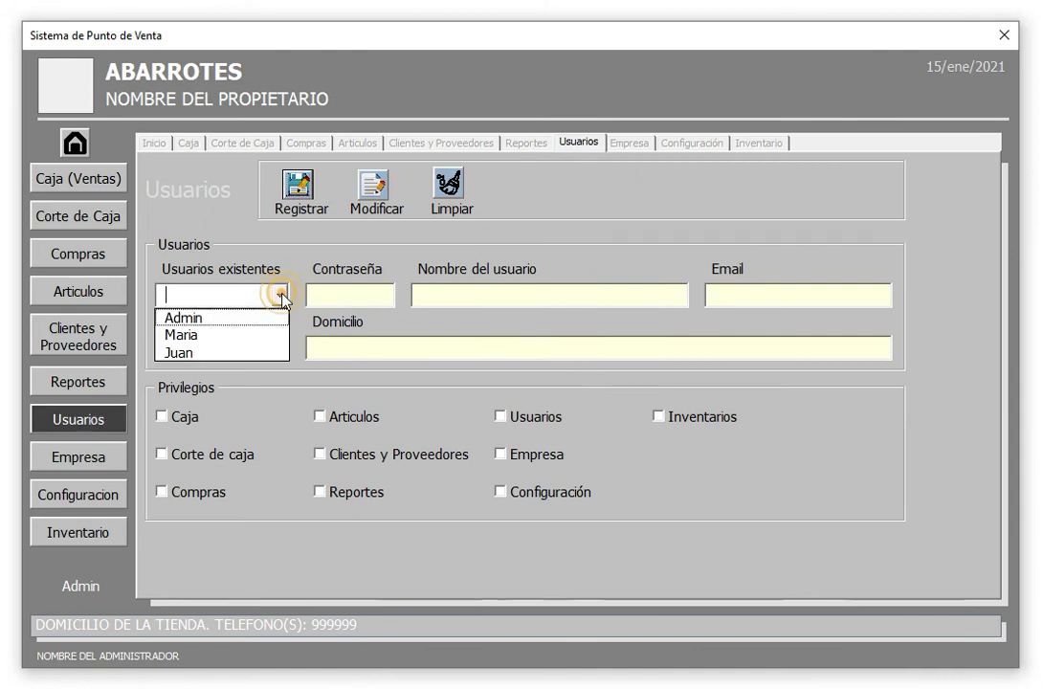
left_click(219, 336)
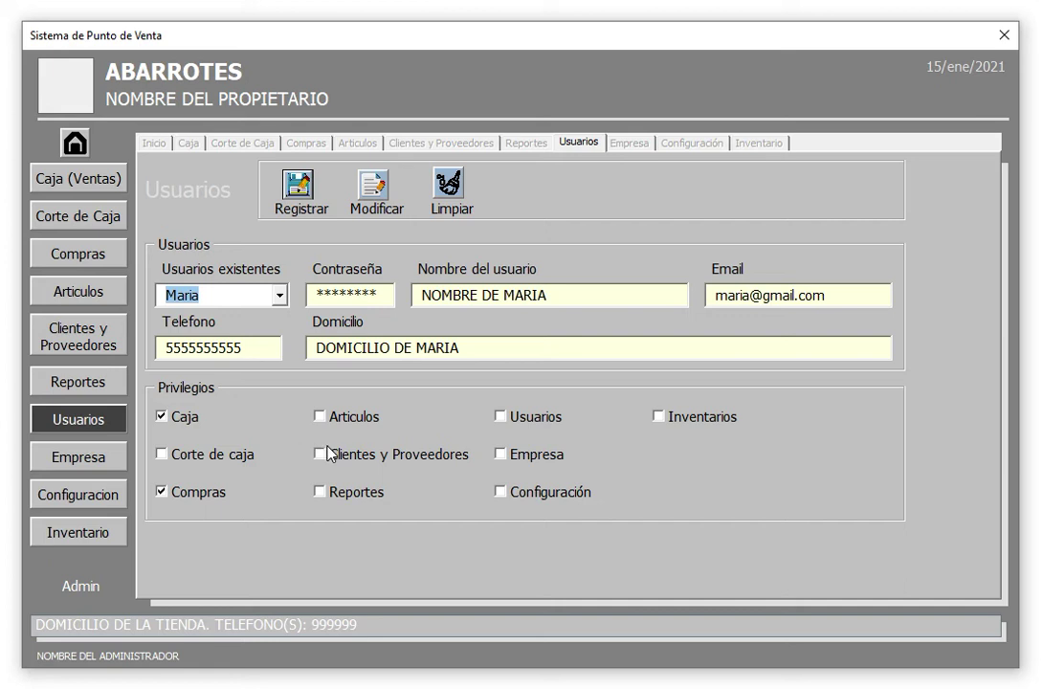
Step: Adjust the privilege checkboxes so only Caja, Compras and Usuarios stay checked
left_click(365, 454)
left_click(528, 454)
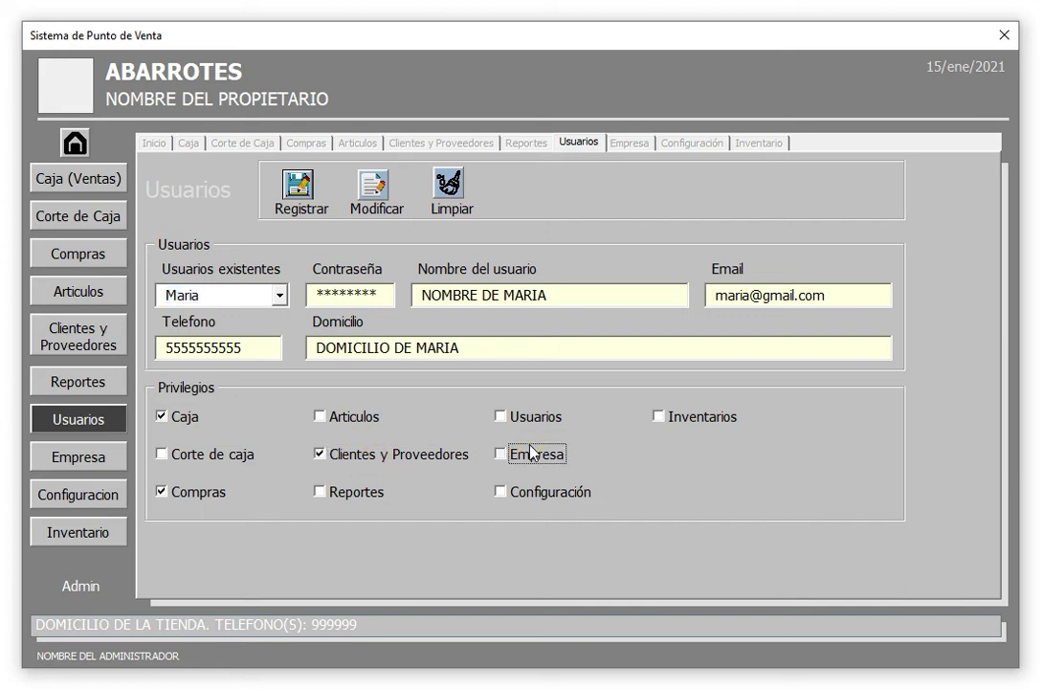
left_click(532, 418)
left_click(336, 418)
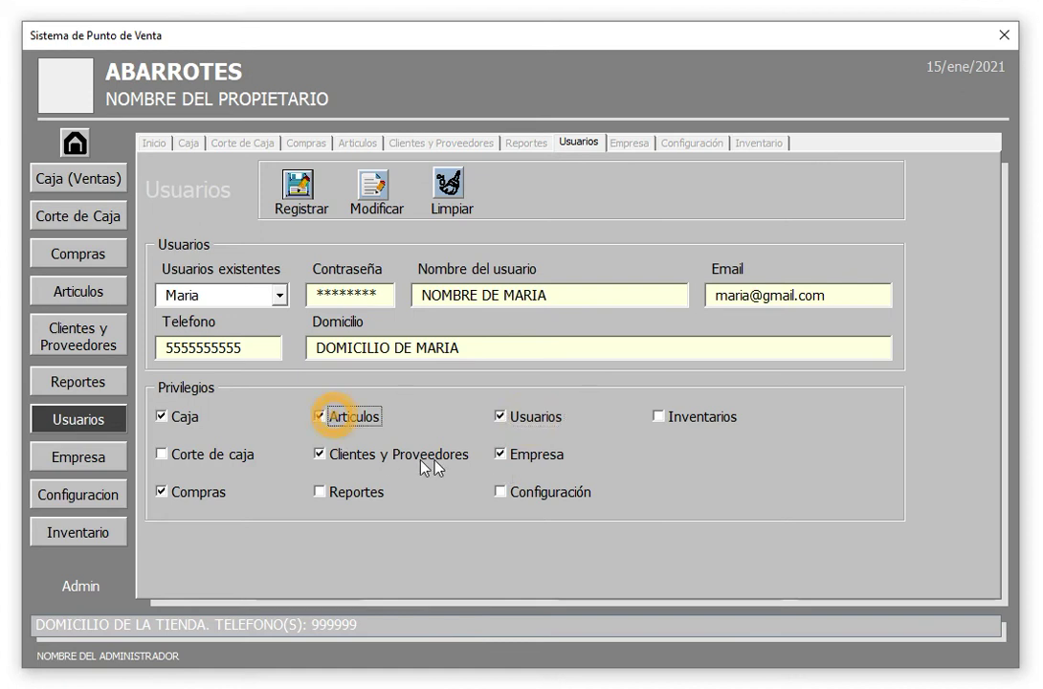
left_click(538, 454)
left_click(352, 458)
left_click(352, 458)
left_click(340, 418)
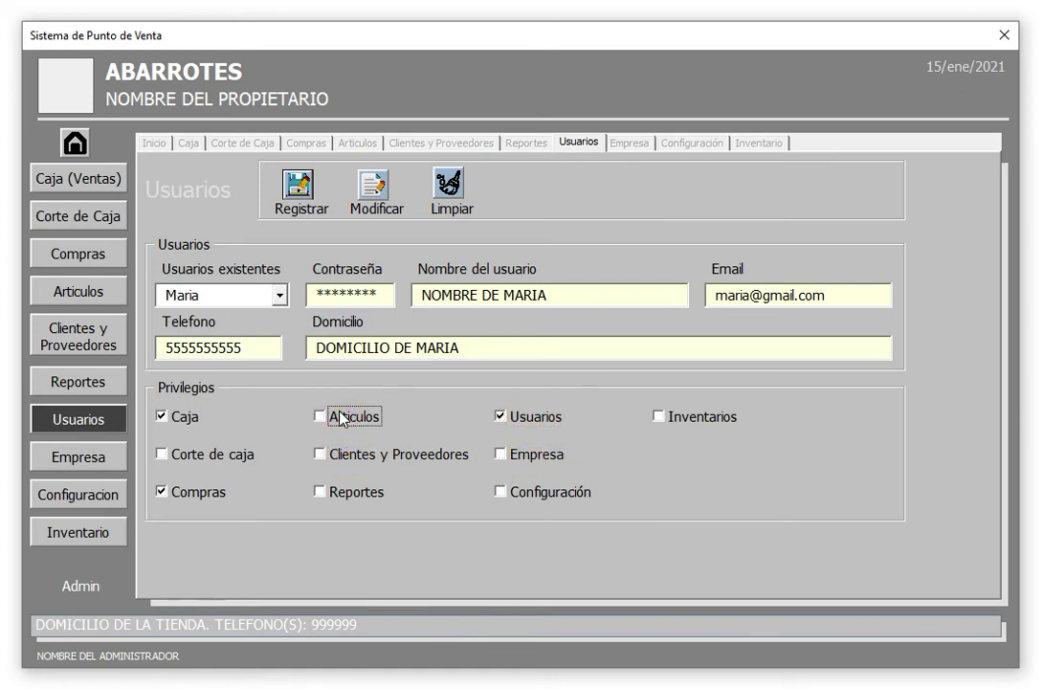